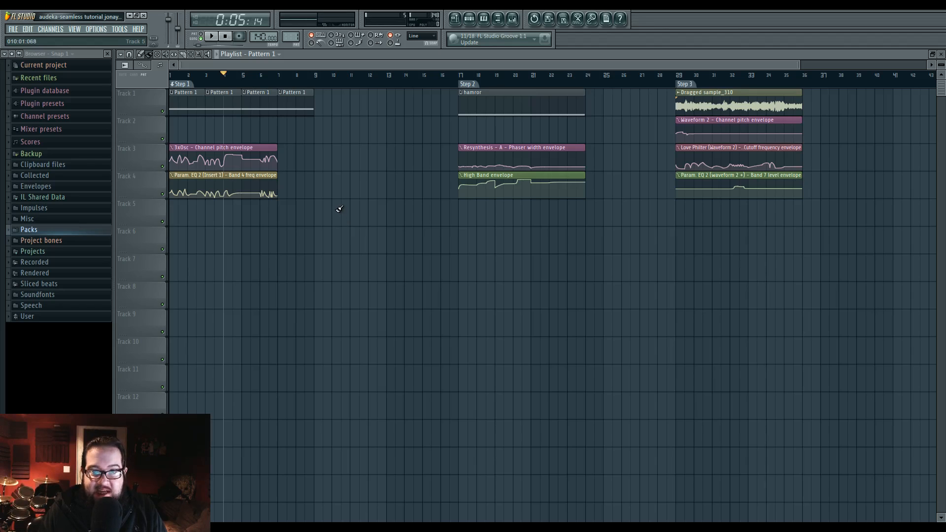
# Move the playback position to the Step 2 marker, open the Resynthesis channel's Harmor and play the passage.
pyautogui.click(459, 75)
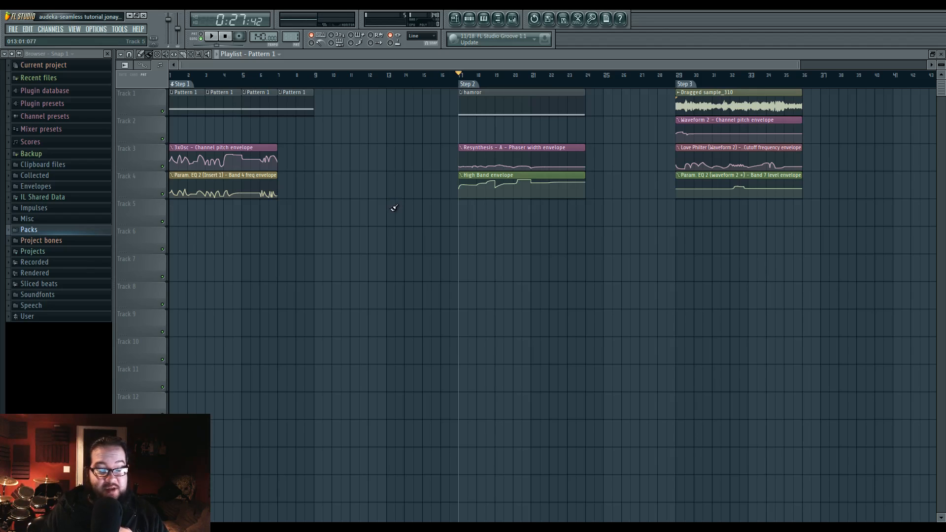
pyautogui.click(468, 18)
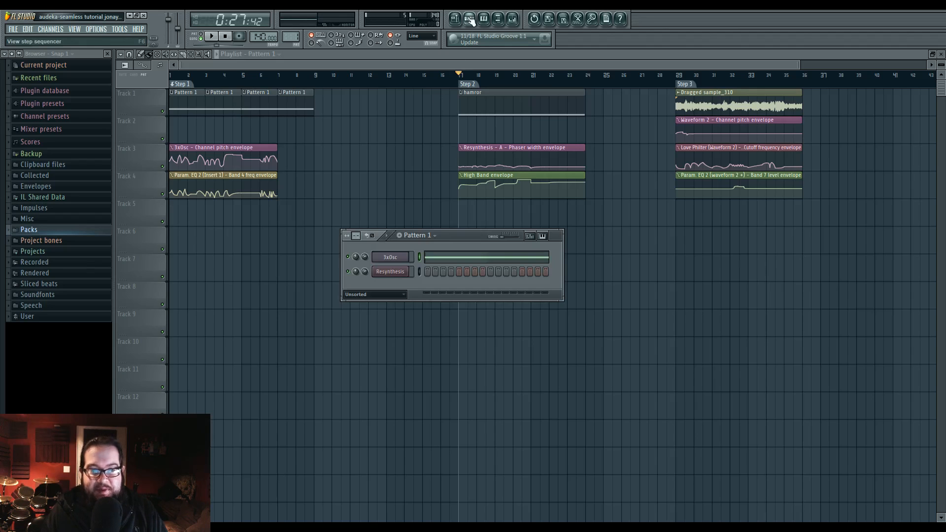
pyautogui.click(384, 273)
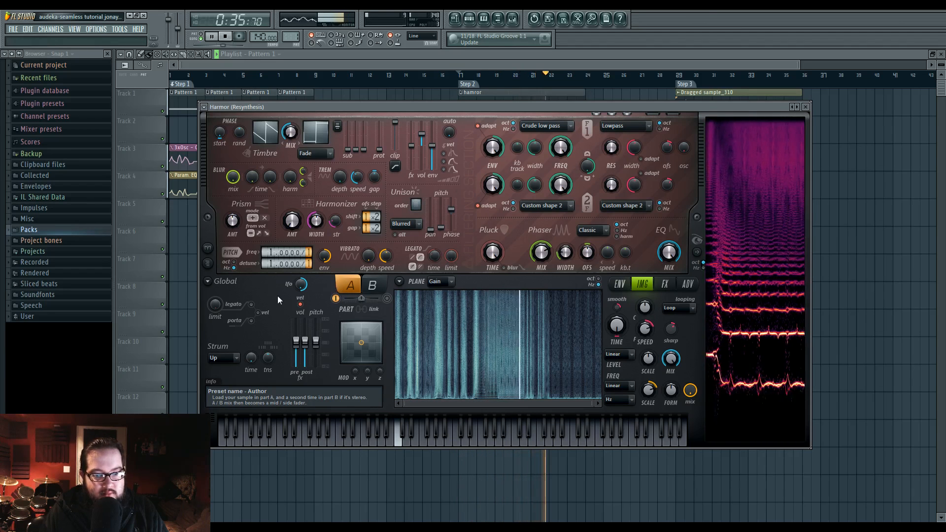
pyautogui.press('space')
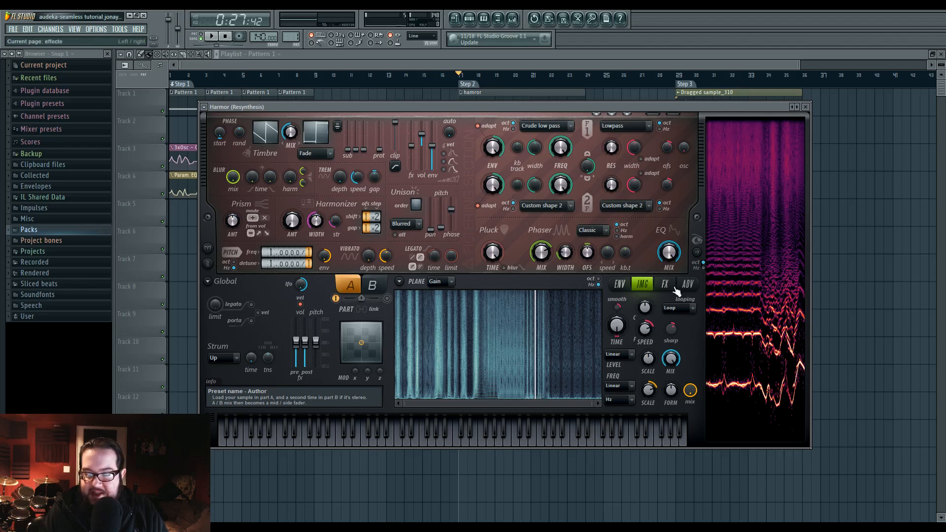
# Compare the image sections of Harmor's parts A and B.
pyautogui.click(381, 287)
pyautogui.click(374, 286)
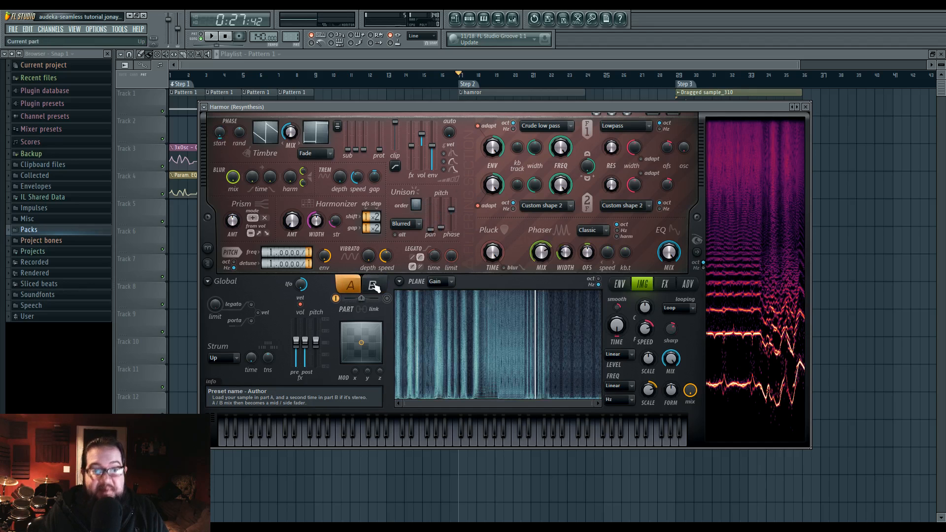
pyautogui.click(374, 286)
pyautogui.click(349, 286)
pyautogui.click(373, 286)
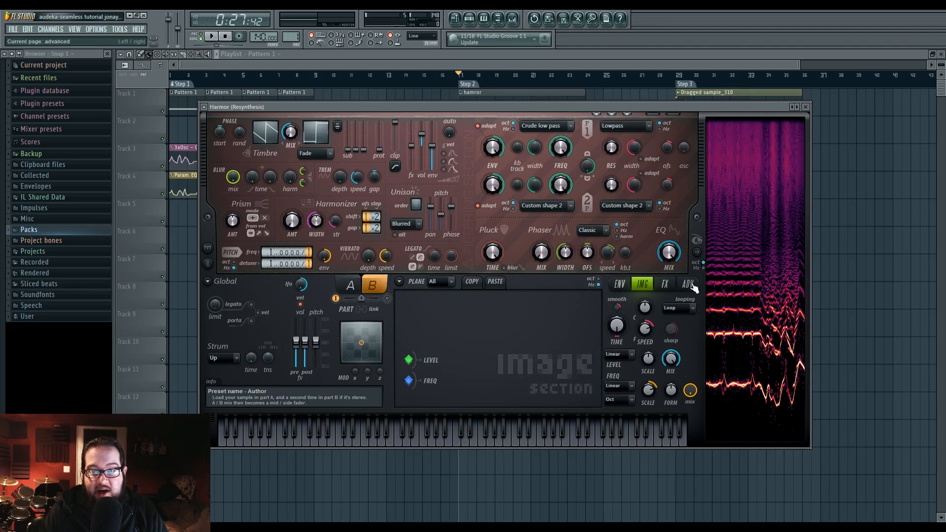
# Compare the advanced image/resynthesis settings of parts A and B.
pyautogui.click(687, 283)
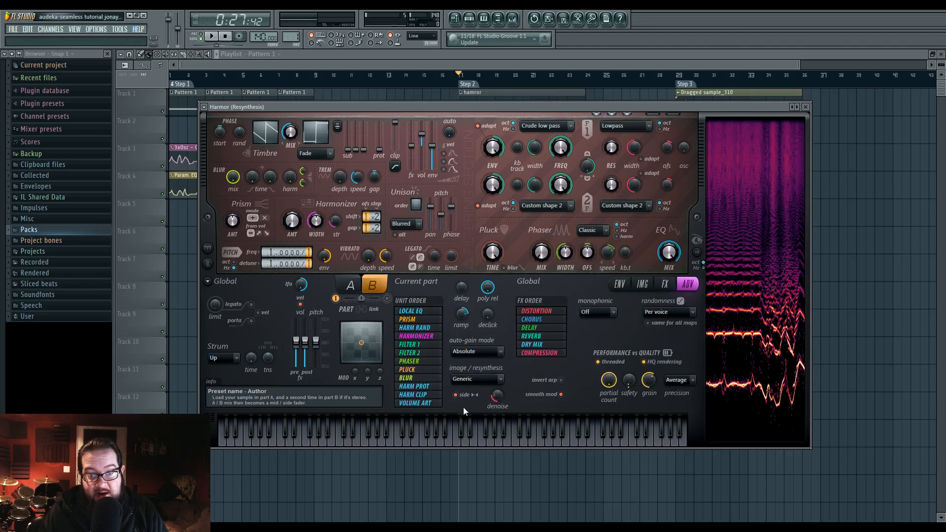
pyautogui.click(351, 287)
pyautogui.click(372, 286)
pyautogui.click(350, 287)
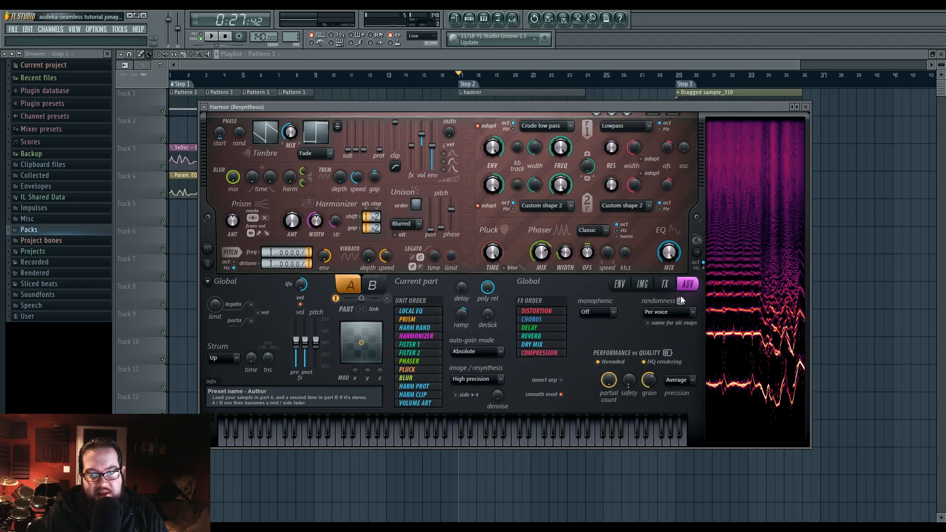
# Return to the image section and compare the synth settings of parts A and B, ending on part A.
pyautogui.click(643, 284)
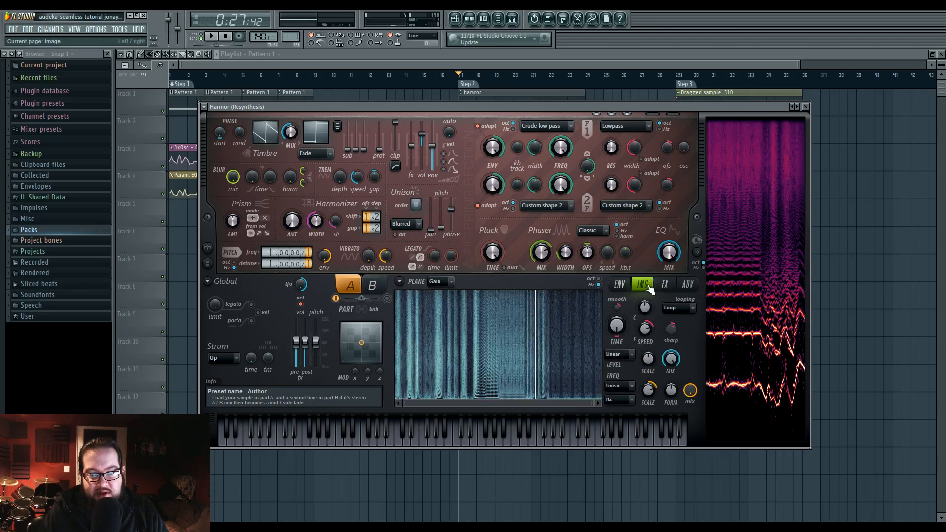
pyautogui.click(373, 288)
pyautogui.click(356, 289)
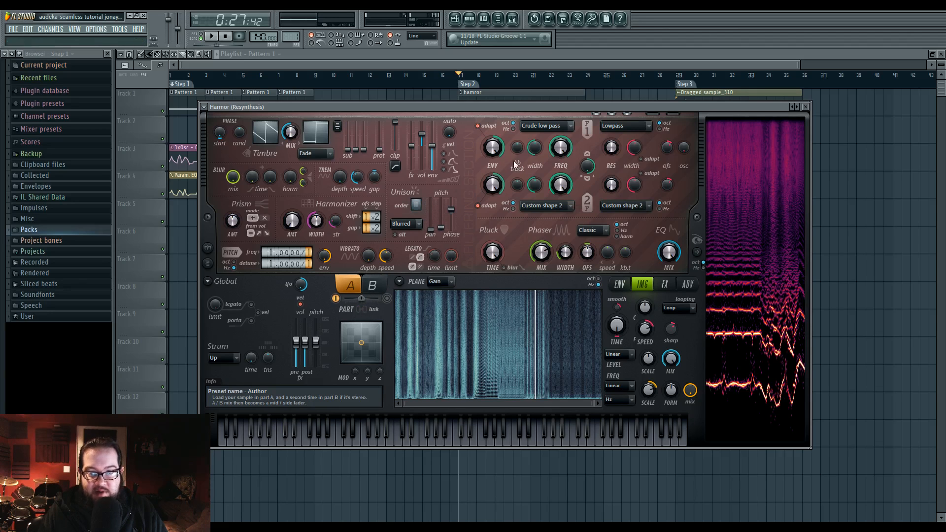
pyautogui.click(371, 284)
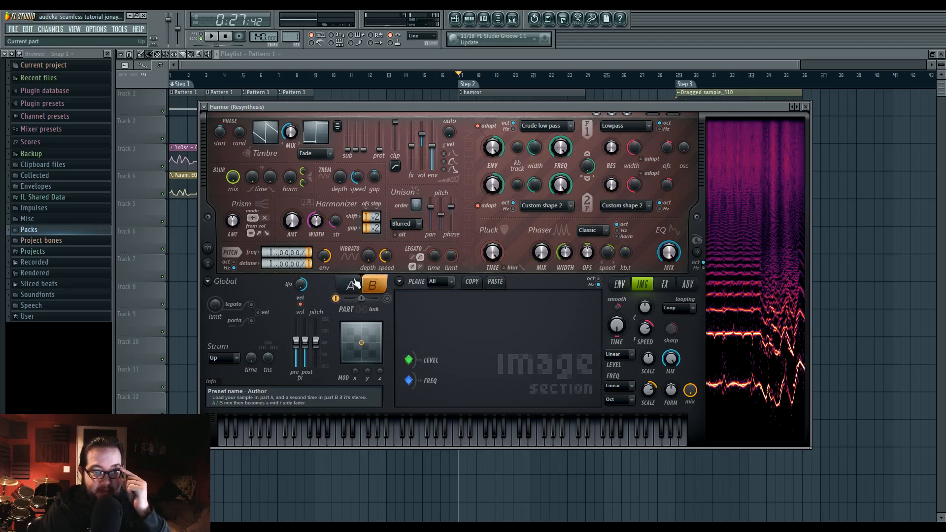
pyautogui.click(351, 284)
pyautogui.click(373, 285)
pyautogui.click(351, 284)
pyautogui.click(377, 285)
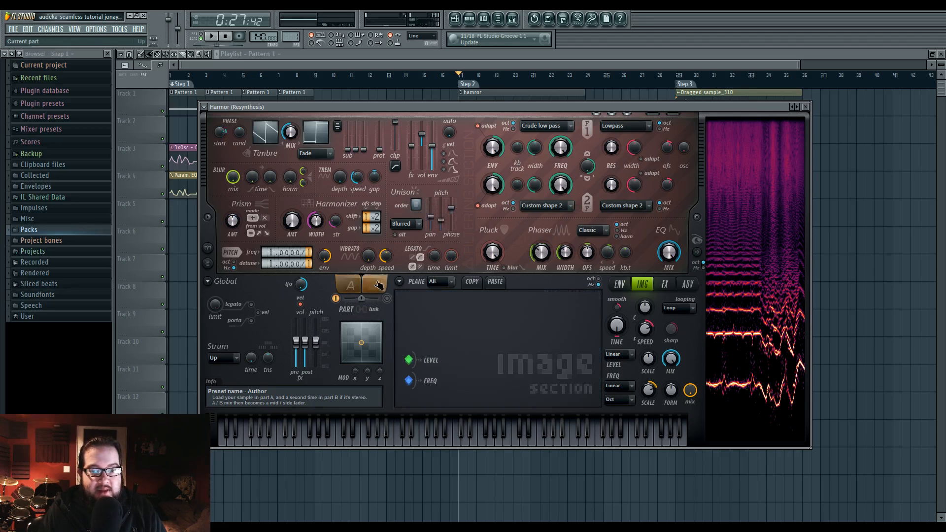
pyautogui.click(351, 284)
pyautogui.click(375, 284)
pyautogui.click(350, 285)
pyautogui.click(374, 284)
pyautogui.click(347, 285)
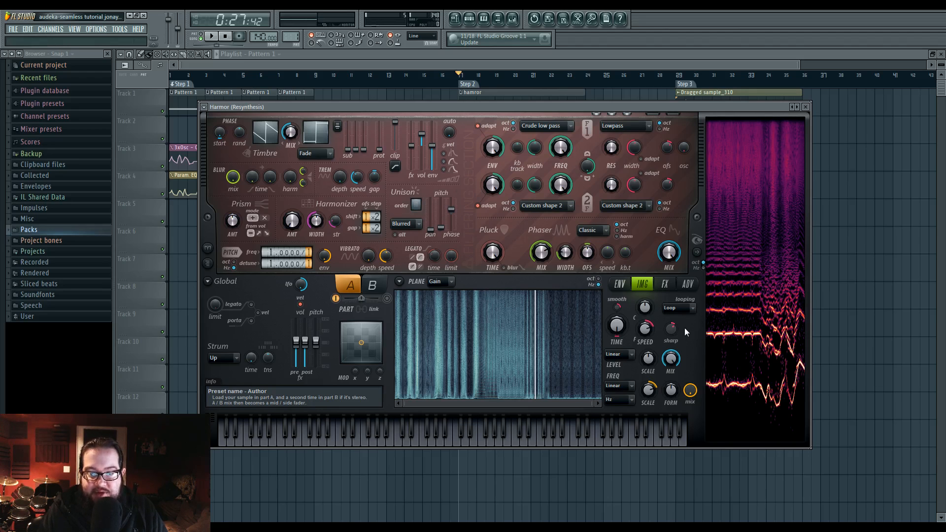
# Adjust part A's image sharpening to about 49% while the passage plays.
pyautogui.press('space')
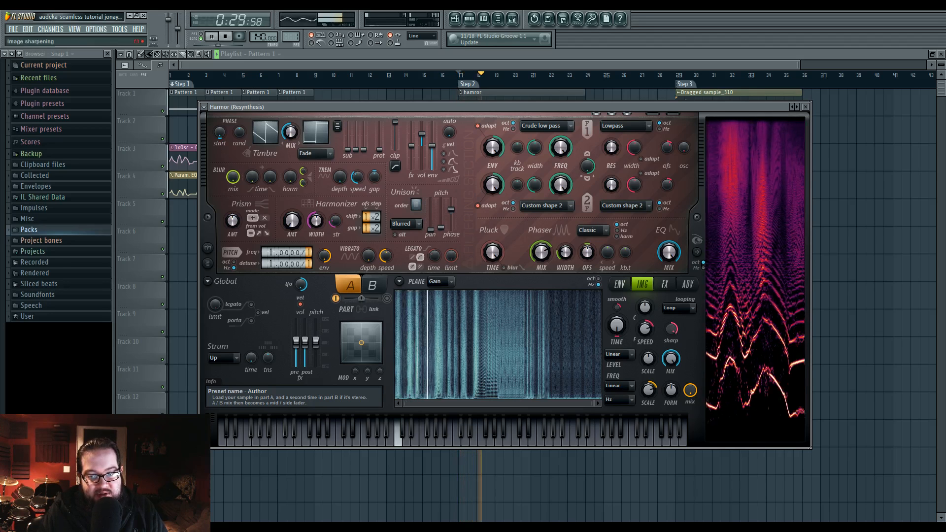
pyautogui.moveTo(671, 329); pyautogui.dragTo(675, 332)
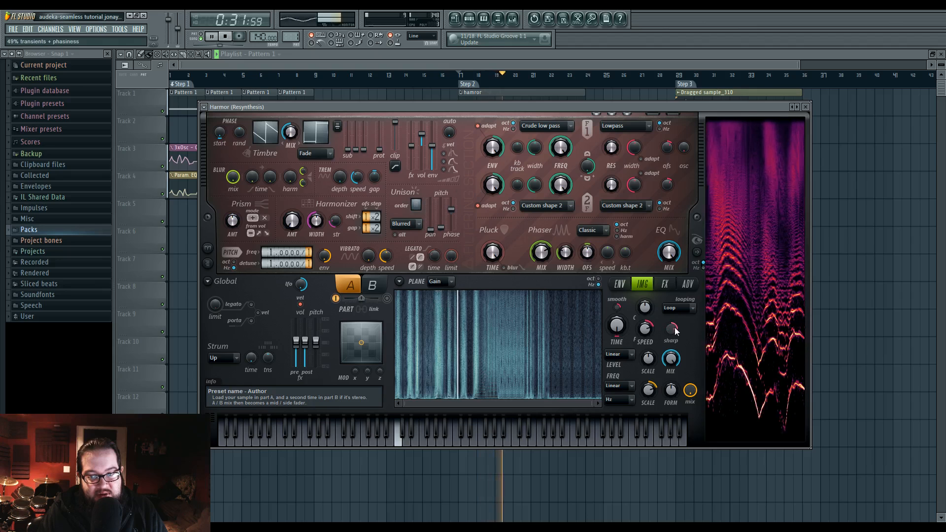
pyautogui.press('space')
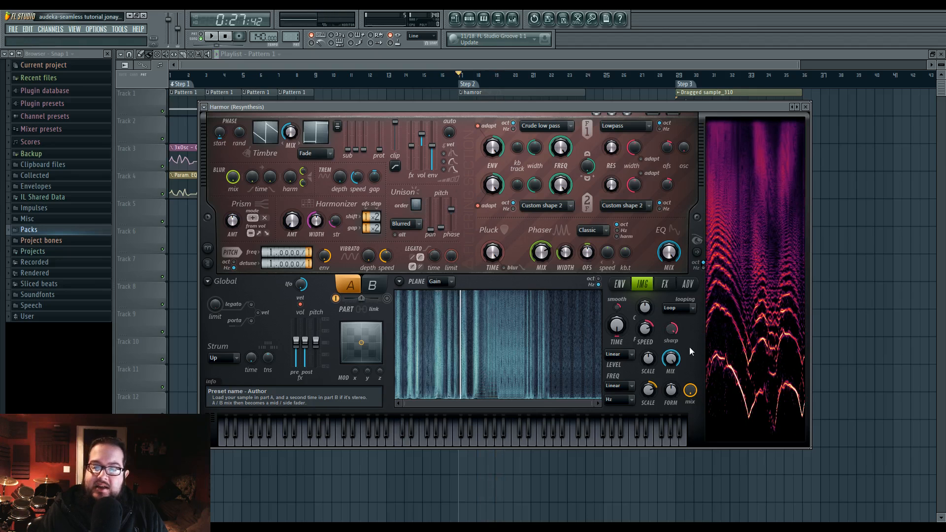
# Turn down the small mix knob beside Form in part A's image section and play the passage.
pyautogui.moveTo(690, 390)
pyautogui.mouseDown()
pyautogui.moveTo(690, 364)
pyautogui.moveTo(689, 392)
pyautogui.mouseUp()
pyautogui.press('space')
pyautogui.press('space')
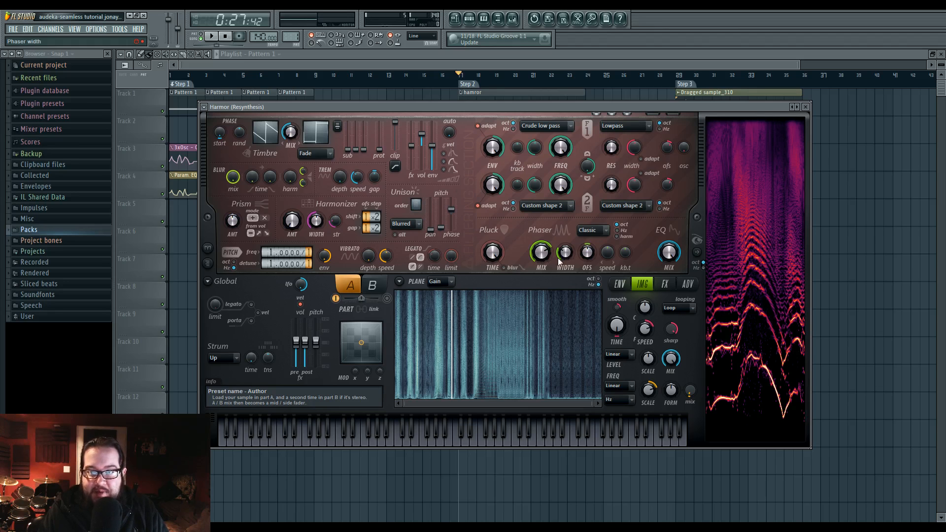
# Turn the Phaser mix fully down and play the passage without the phaser.
pyautogui.moveTo(541, 252); pyautogui.dragTo(541, 295)
pyautogui.press('space')
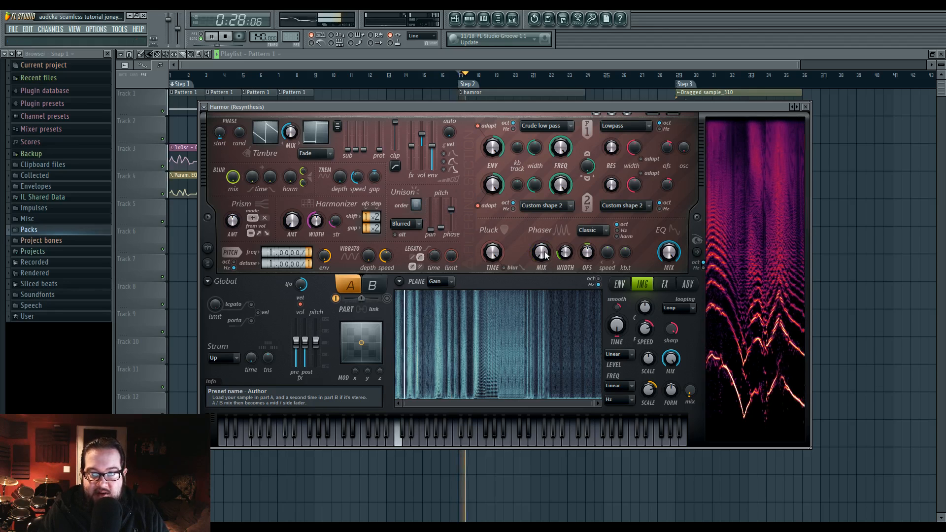
pyautogui.press('space')
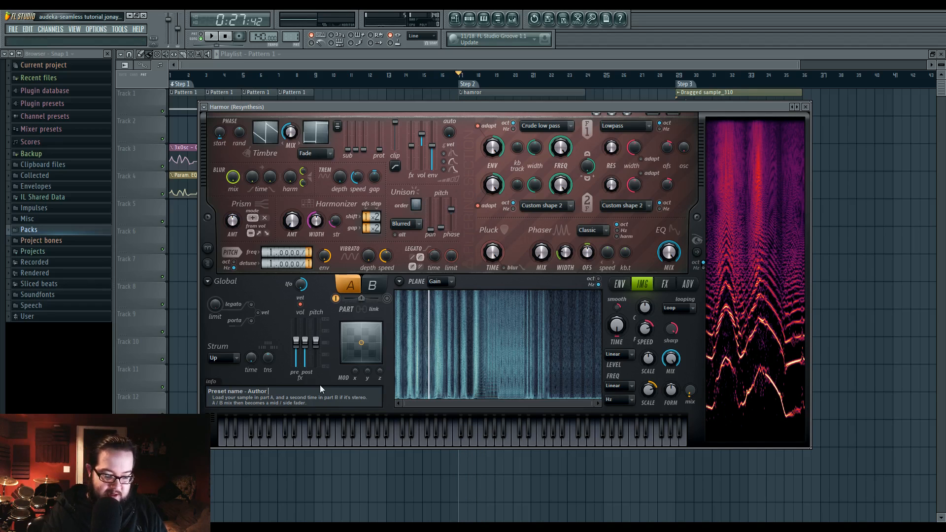
# Append "can i haz moar view" to the preset name text and reposition the Harmor window to show its widened spectral display.
pyautogui.write('can i haz mo')
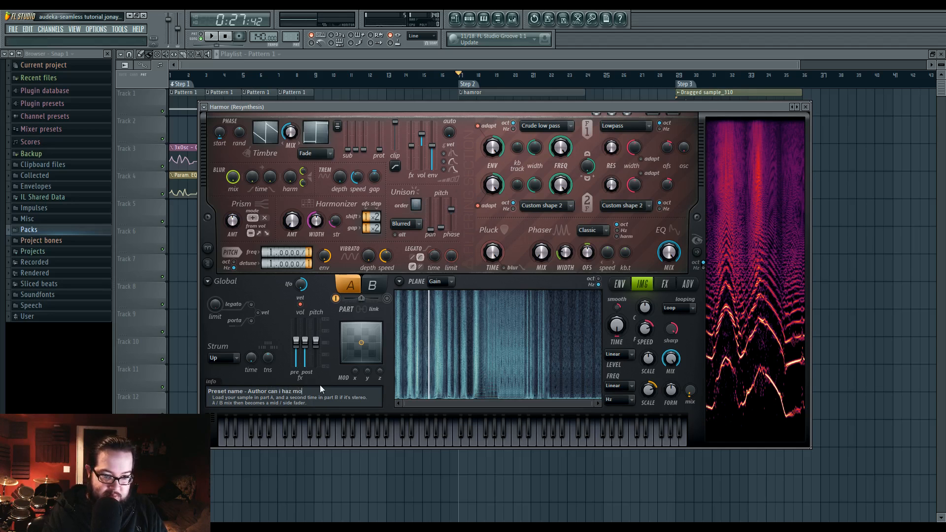
pyautogui.write('ar view')
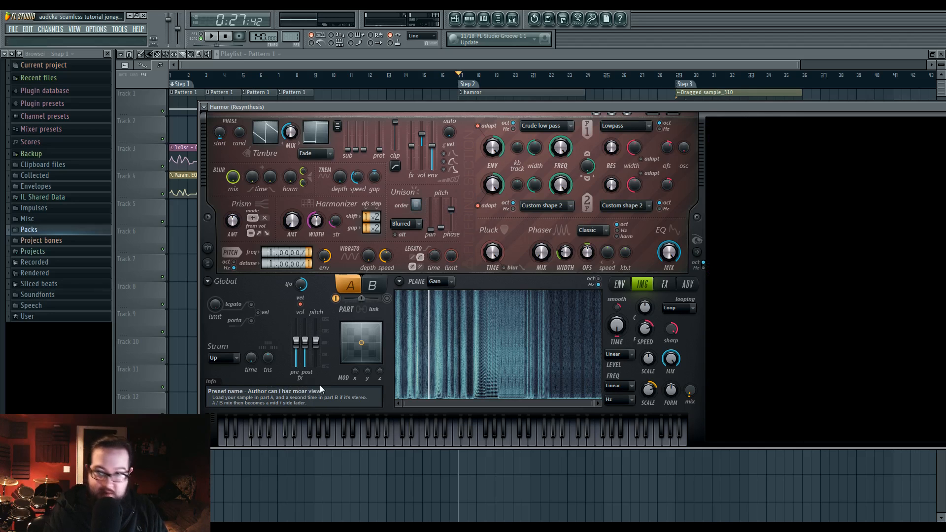
pyautogui.moveTo(611, 107); pyautogui.dragTo(529, 108)
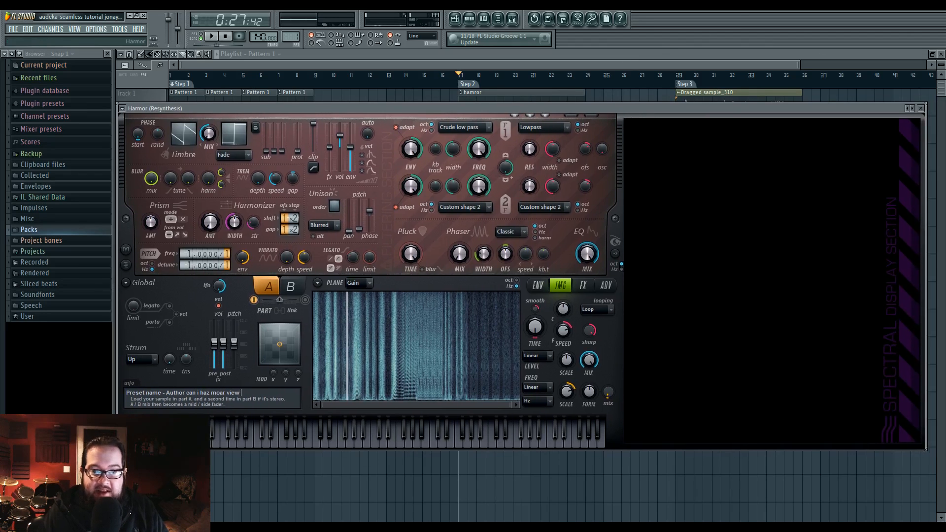
# Play the Step 2 passage repeatedly to compare its spectrum with the Phaser mix off and on.
pyautogui.click(212, 37)
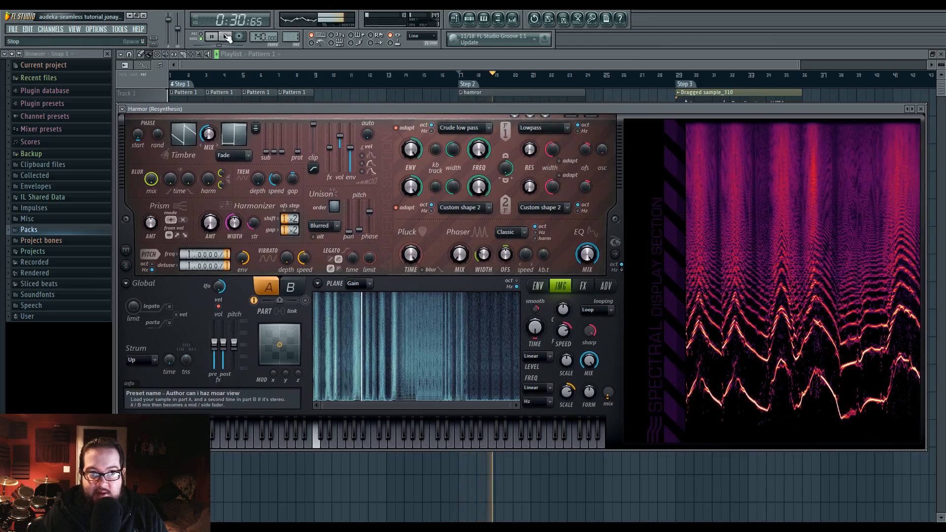
pyautogui.click(226, 38)
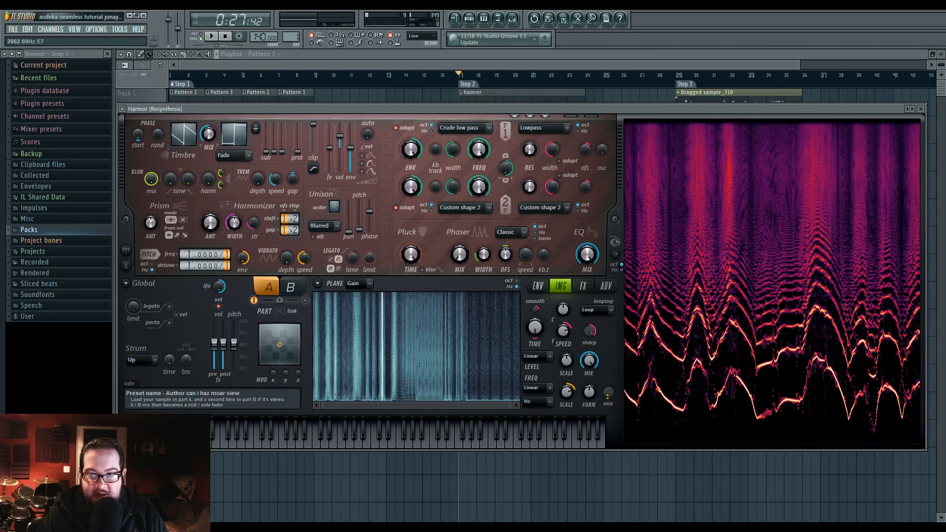
pyautogui.click(212, 37)
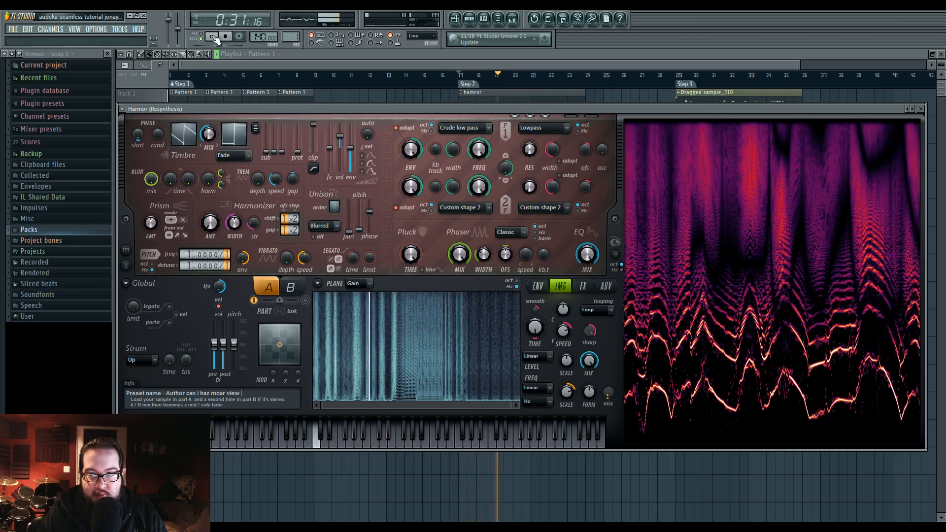
pyautogui.click(225, 36)
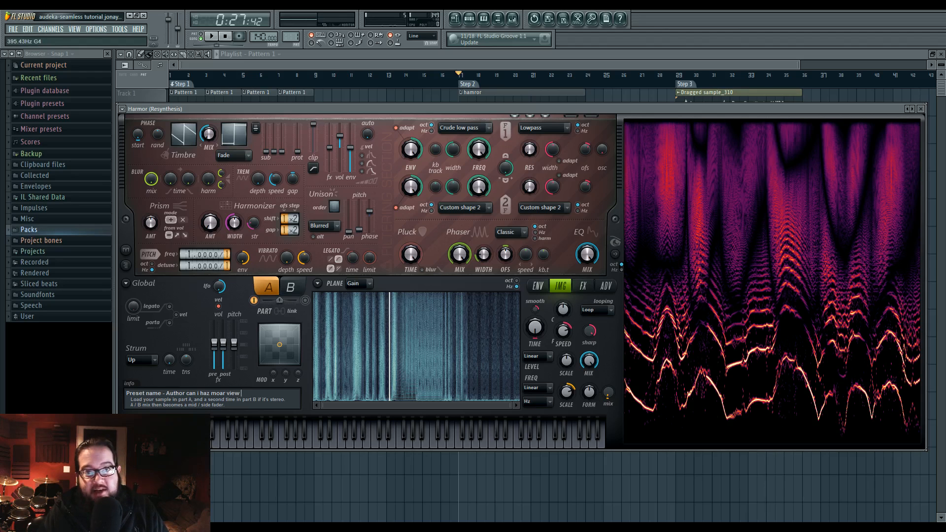
pyautogui.click(212, 36)
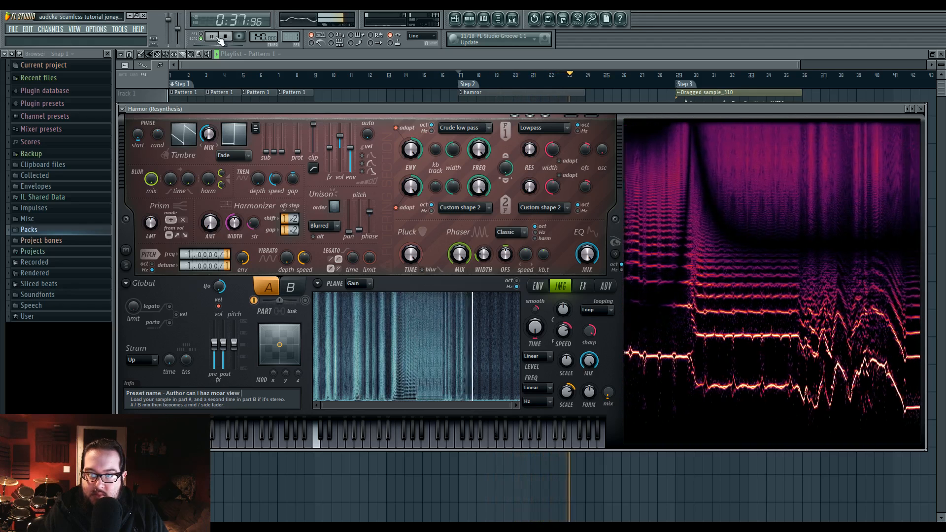
pyautogui.click(219, 39)
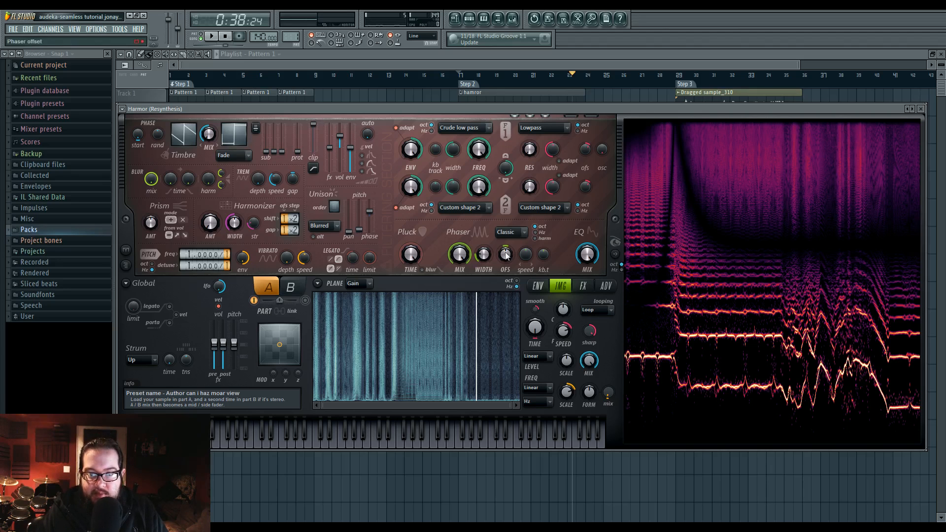
# Recheck the Phaser mix and replay the passage from the Step 2 marker, watching the spectral display.
pyautogui.moveTo(459, 254); pyautogui.dragTo(459, 254)
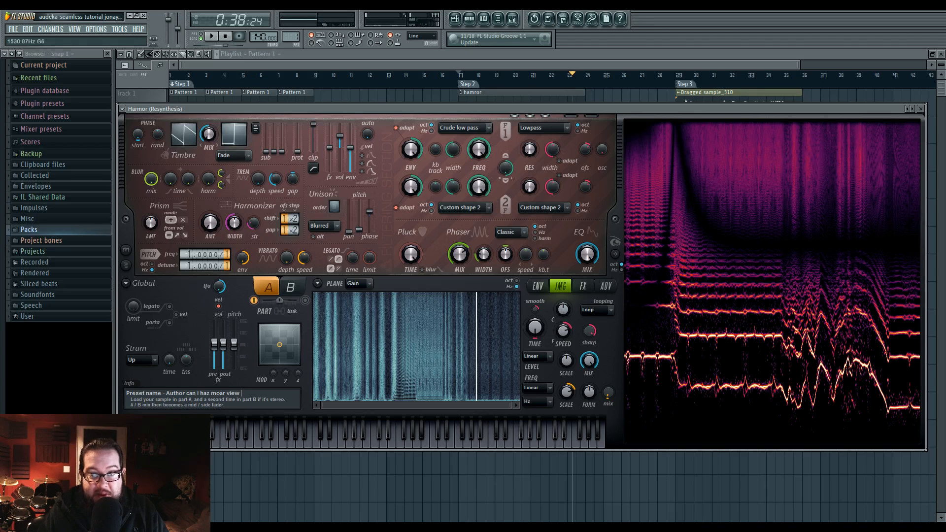
pyautogui.click(212, 36)
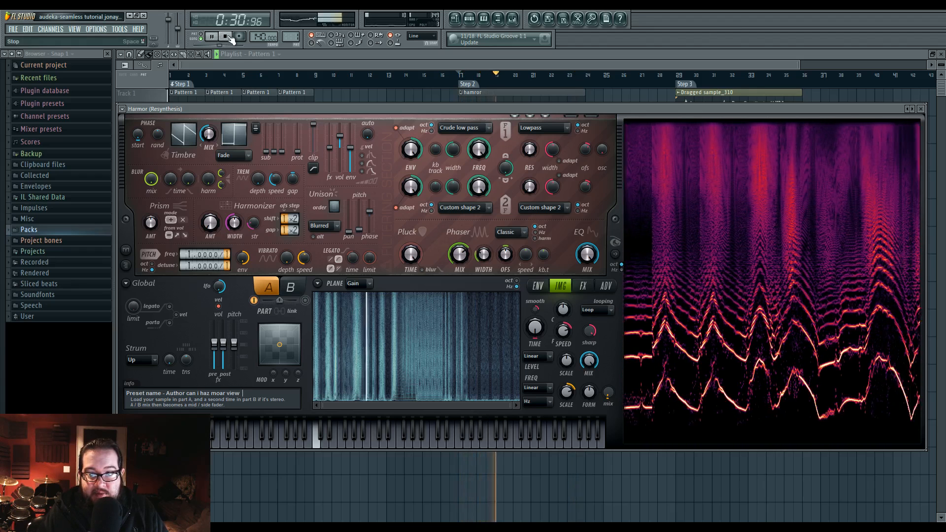
pyautogui.click(226, 37)
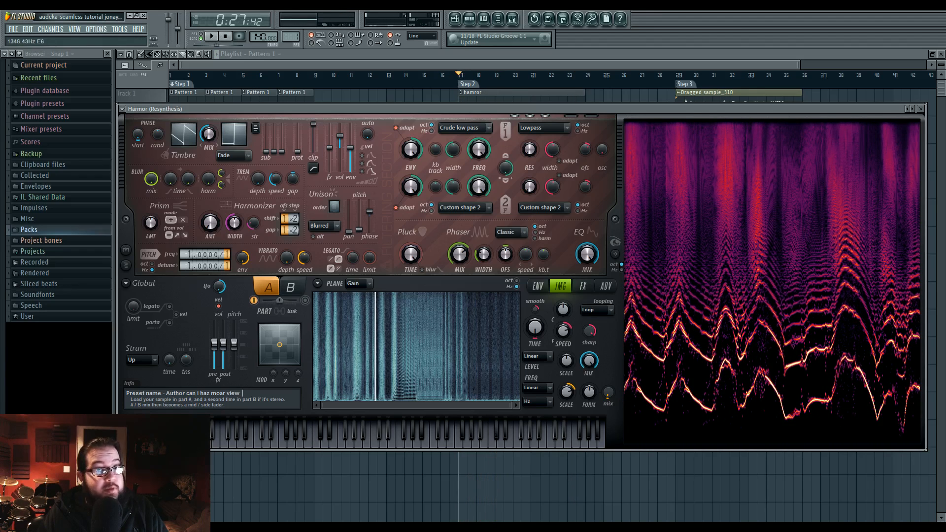
# Return to the Step 2 clips in the playlist and open the slot 3 Fruity Parametric EQ 2 on the "waveform 2 +" mixer track.
pyautogui.click(502, 68)
pyautogui.scroll(5, 532, 220)
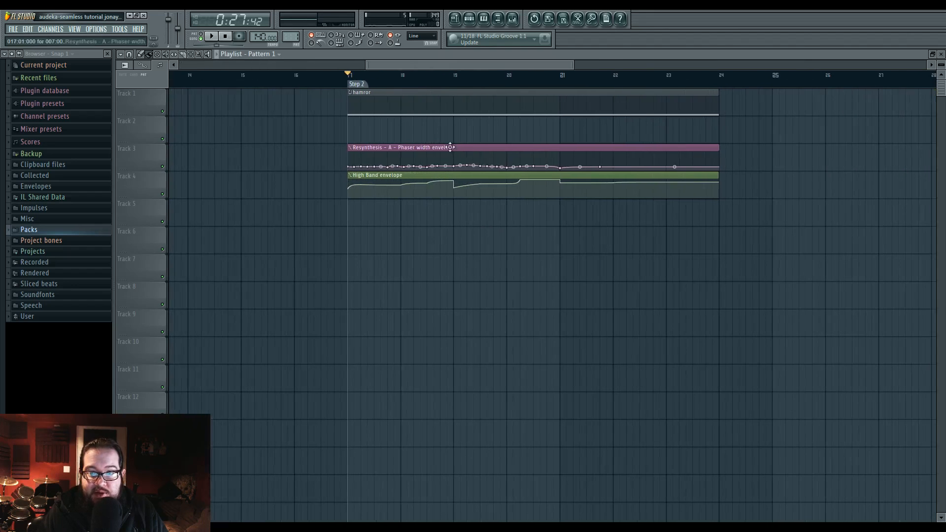
pyautogui.click(513, 23)
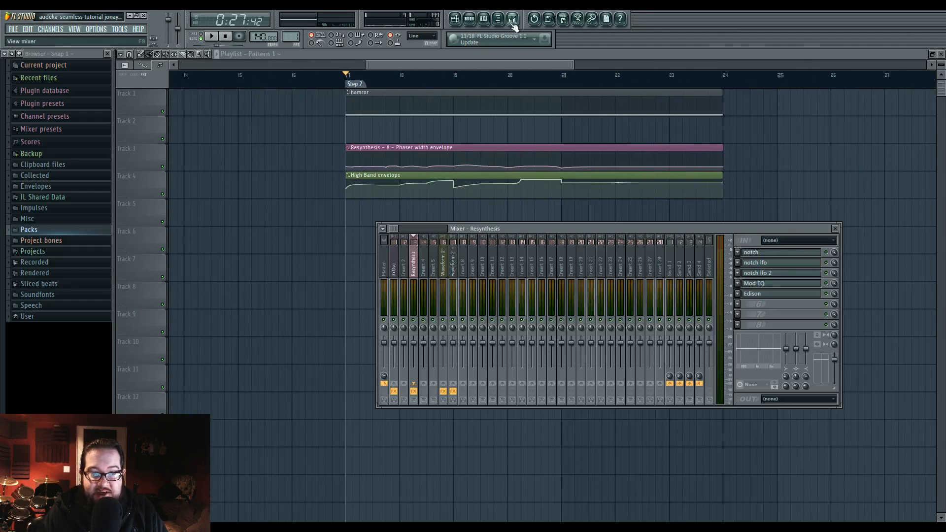
pyautogui.click(454, 265)
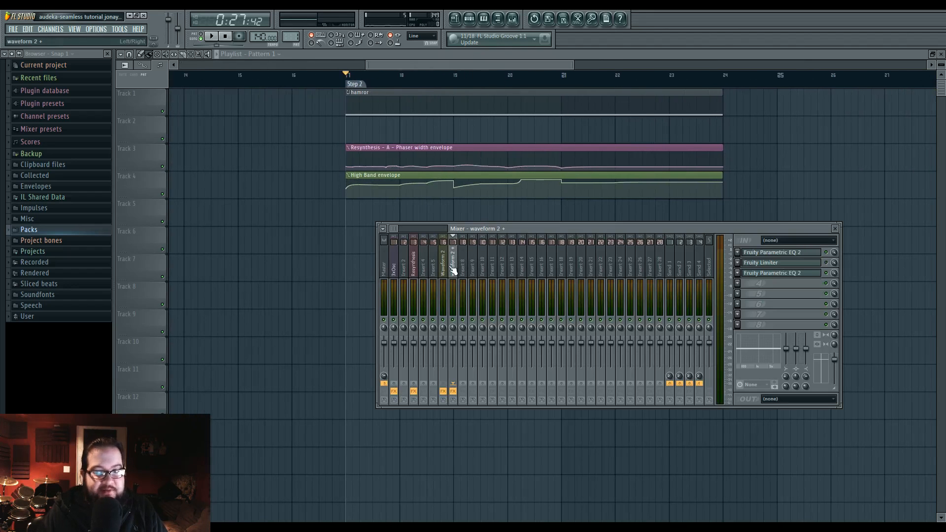
pyautogui.click(793, 274)
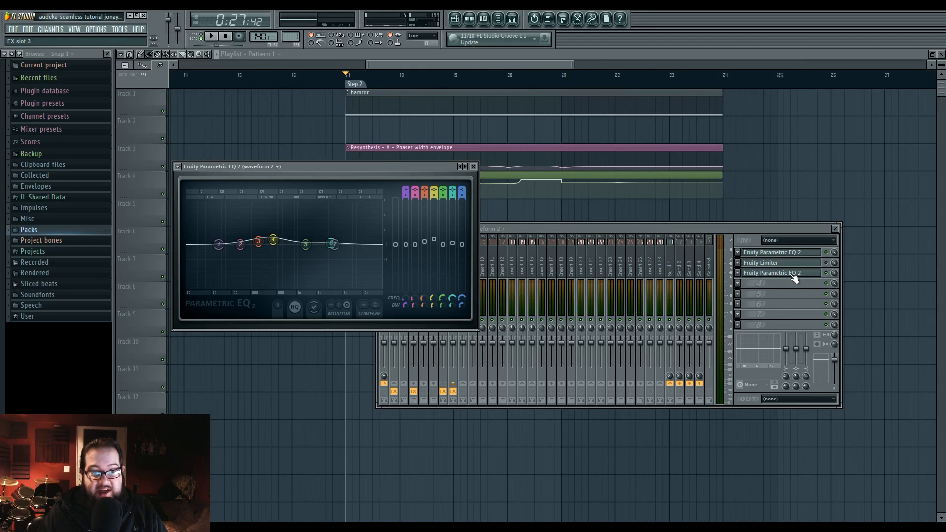
# Open the Mod EQ on the Resynthesis mixer track and play the Step 2 passage to examine its frequency spectrum.
pyautogui.press('space')
pyautogui.press('space')
pyautogui.click(549, 227)
pyautogui.click(414, 267)
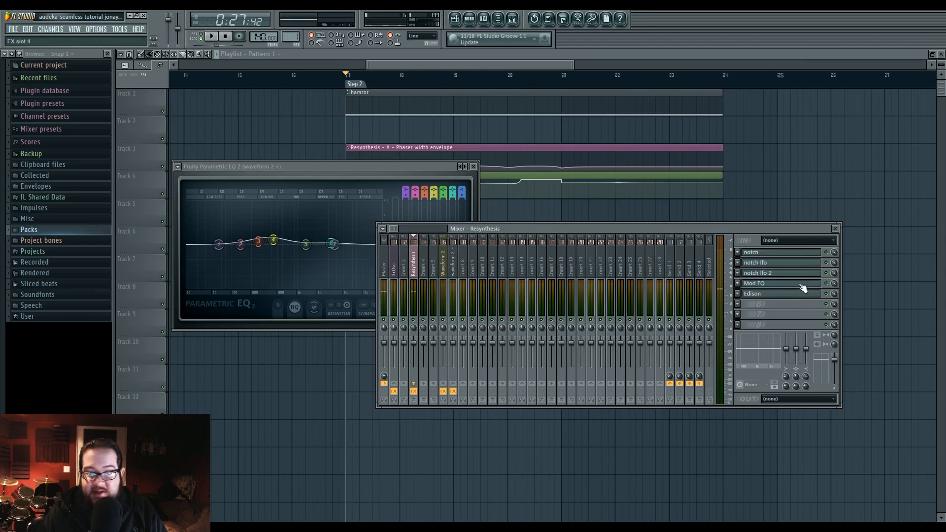
pyautogui.click(791, 286)
pyautogui.press('space')
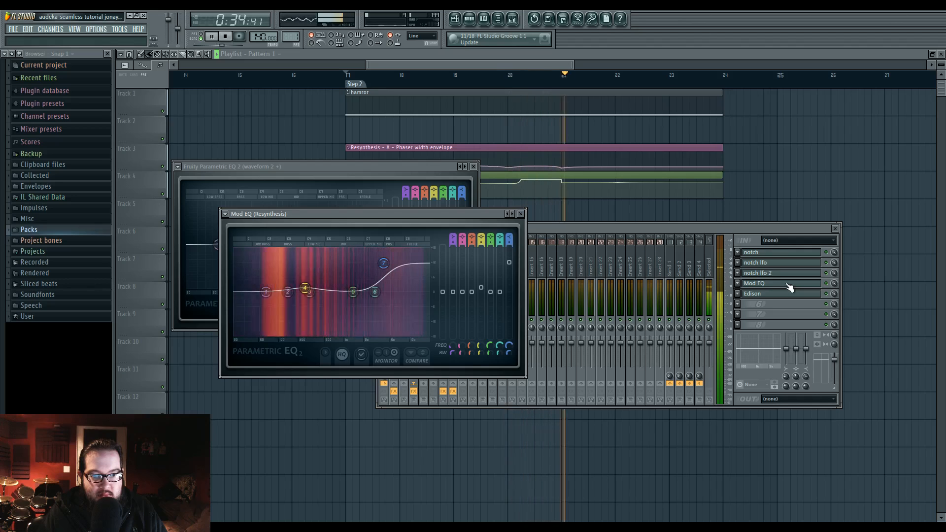
pyautogui.press('space')
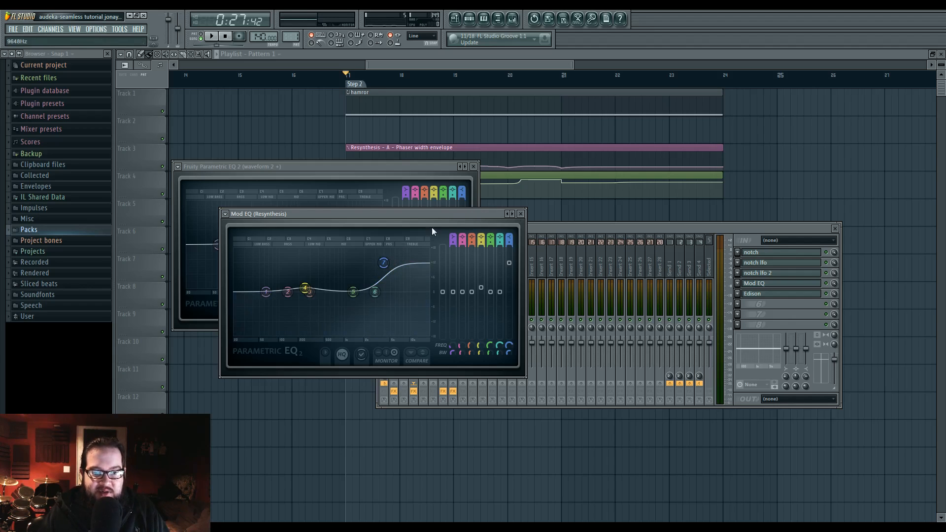
# Reduce the band 7 high-frequency boost in the Mod EQ on the Resynthesis track.
pyautogui.moveTo(433, 213)
pyautogui.mouseDown()
pyautogui.moveTo(461, 277)
pyautogui.moveTo(448, 215)
pyautogui.mouseUp()
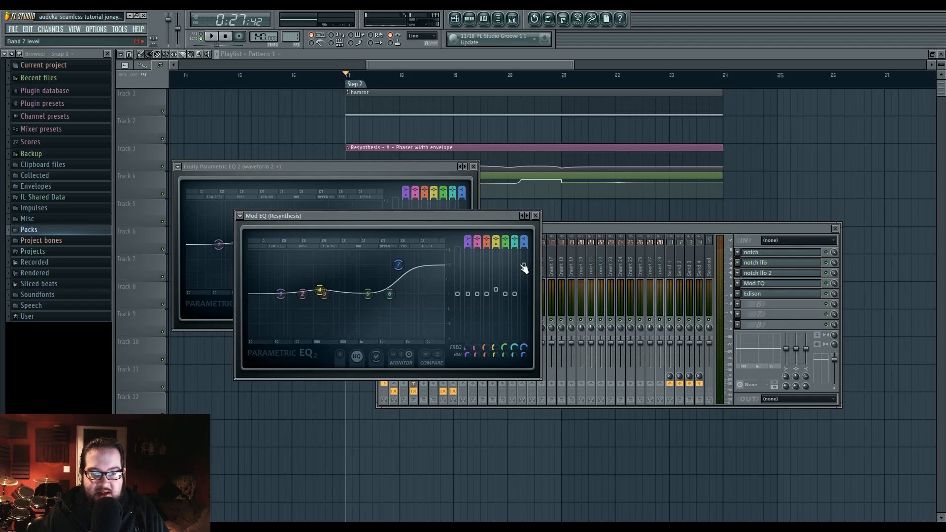
pyautogui.moveTo(524, 265)
pyautogui.mouseDown()
pyautogui.moveTo(523, 284)
pyautogui.moveTo(523, 274)
pyautogui.mouseUp()
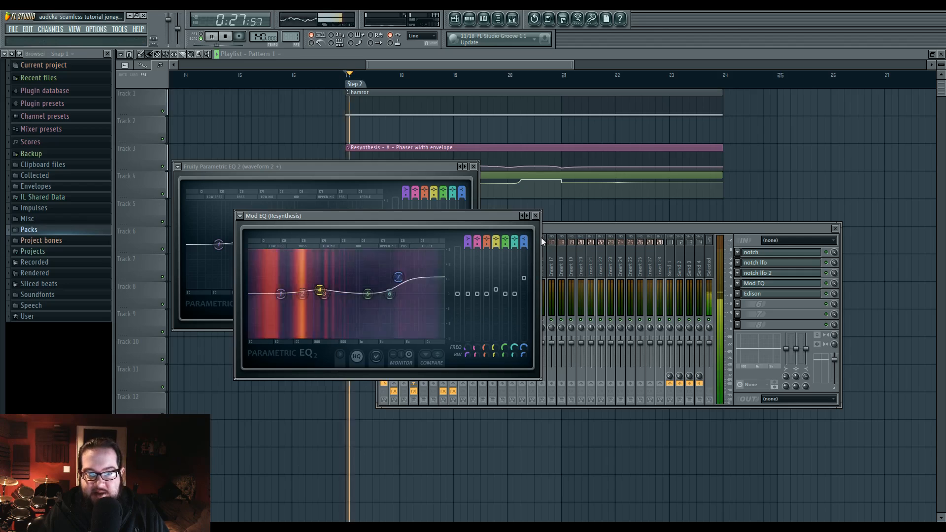
# Open the notch EQ with its notch lfo and notch lfo 2 controllers, and return the project tempo to 140 BPM.
pyautogui.click(764, 253)
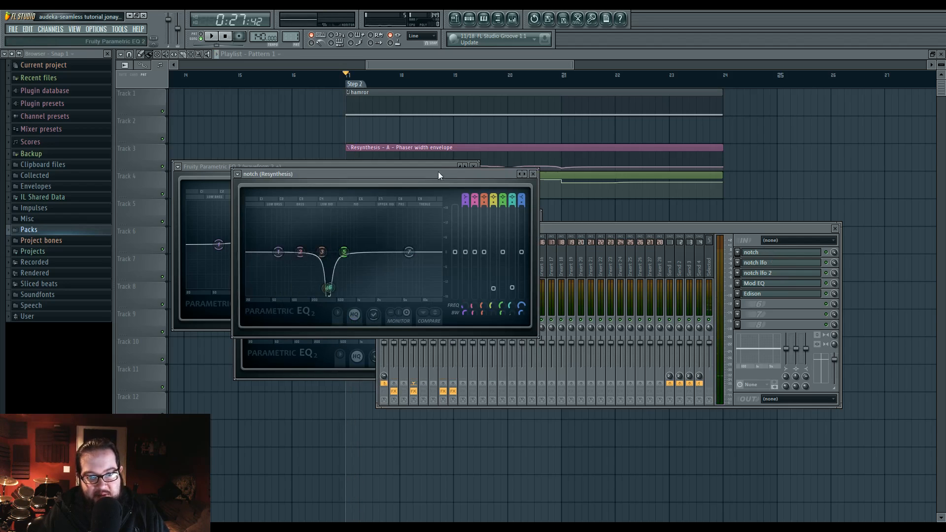
pyautogui.moveTo(440, 173); pyautogui.dragTo(507, 191)
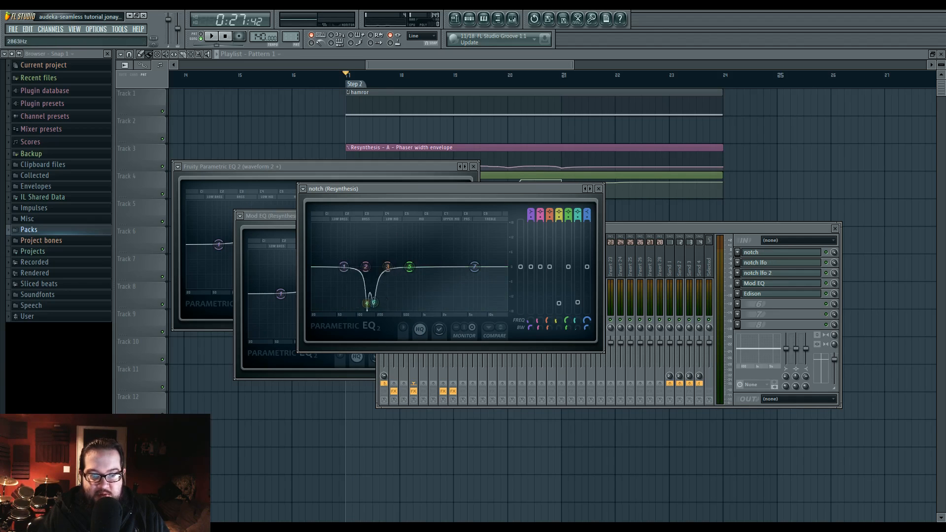
pyautogui.click(804, 267)
pyautogui.click(804, 262)
pyautogui.click(804, 273)
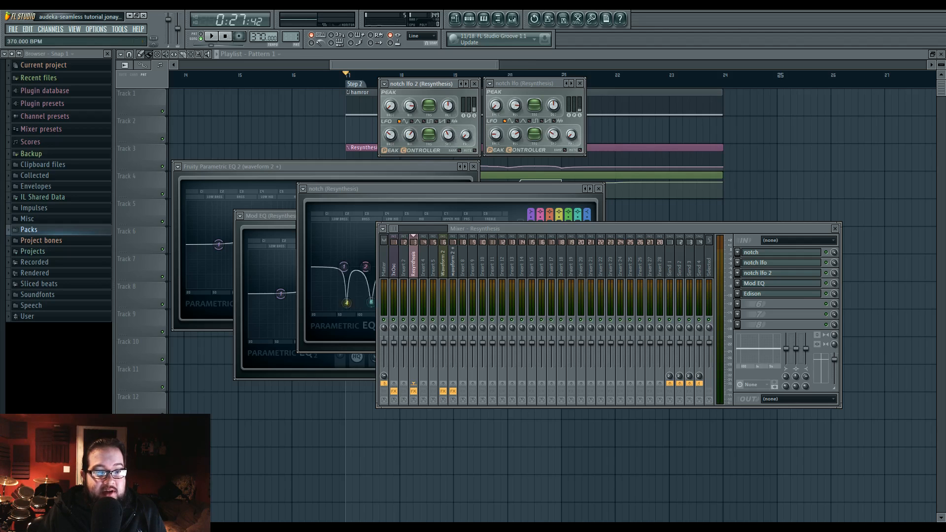
pyautogui.moveTo(257, 36); pyautogui.dragTo(261, 60)
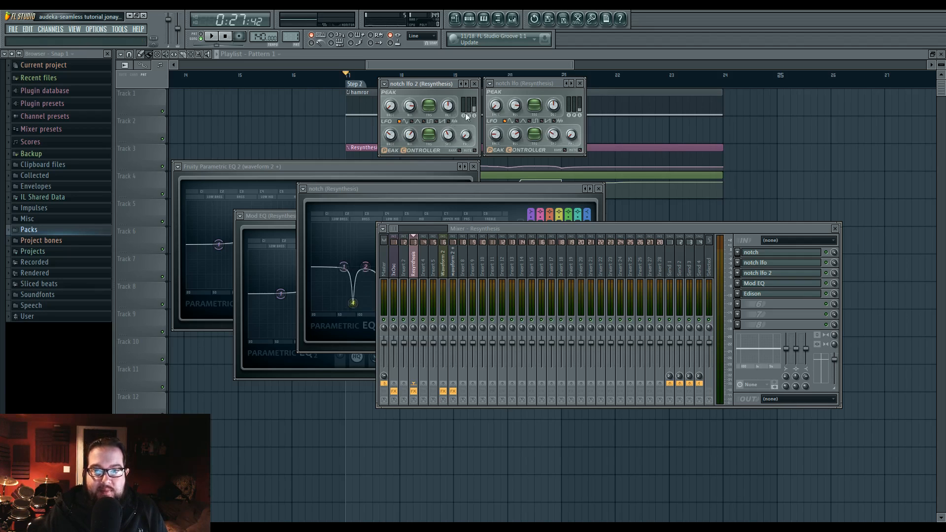
# Inspect the controller link of the notch EQ's band 4 frequency and the available internal controller sources without changing them.
pyautogui.click(397, 187)
pyautogui.moveTo(438, 188); pyautogui.dragTo(463, 211)
pyautogui.rightClick(580, 344)
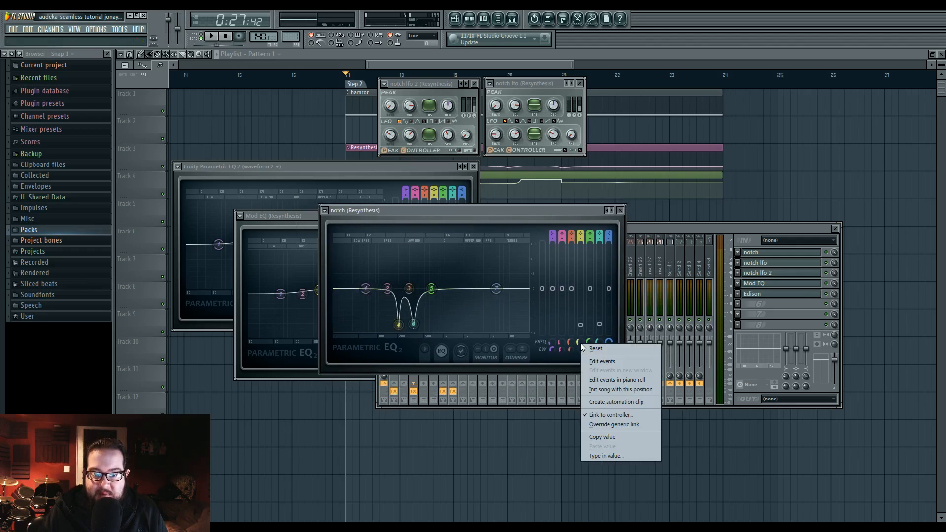
pyautogui.click(610, 415)
pyautogui.click(456, 267)
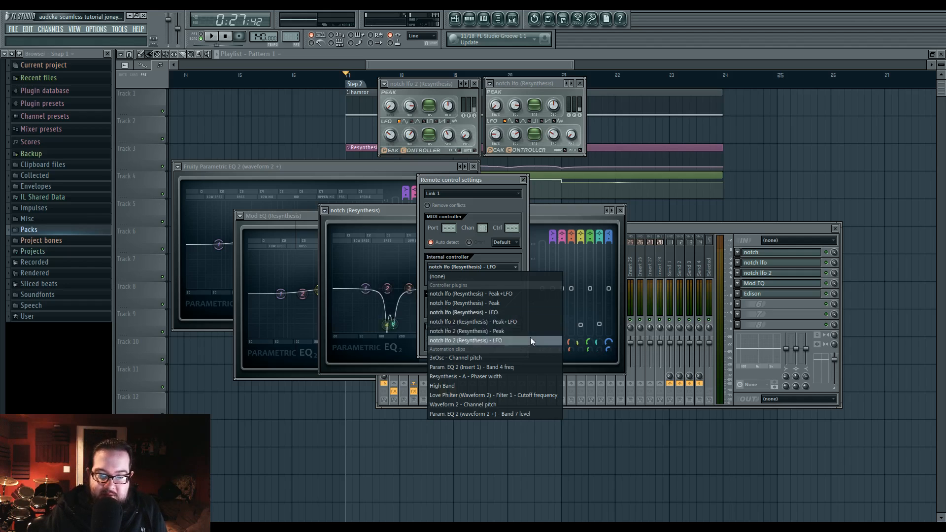
pyautogui.click(523, 180)
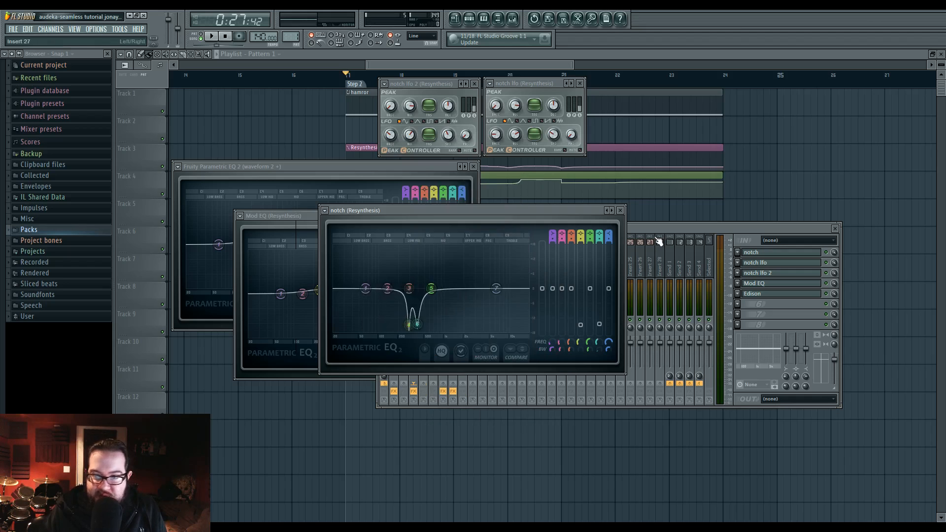
# Move the notch EQ window aside, review the Mod EQ again and open Edison on the Resynthesis track.
pyautogui.moveTo(479, 211); pyautogui.dragTo(507, 189)
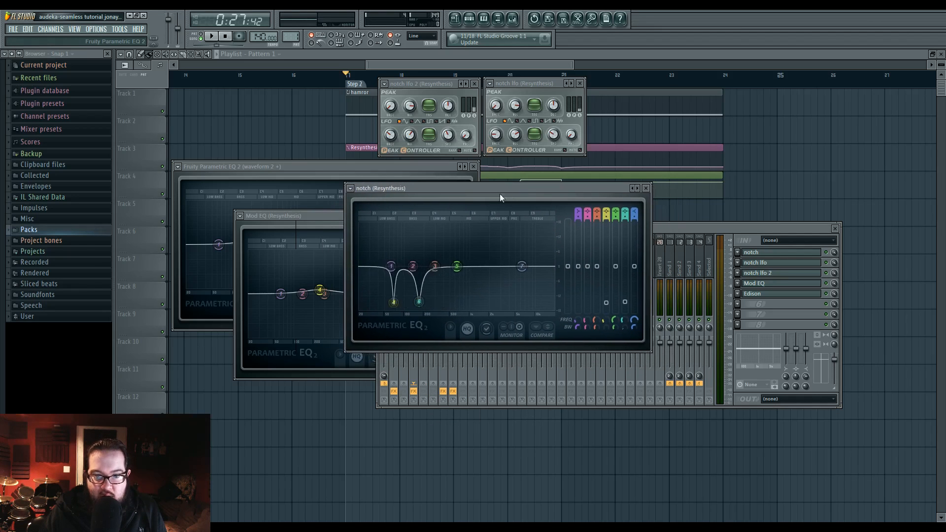
pyautogui.click(781, 284)
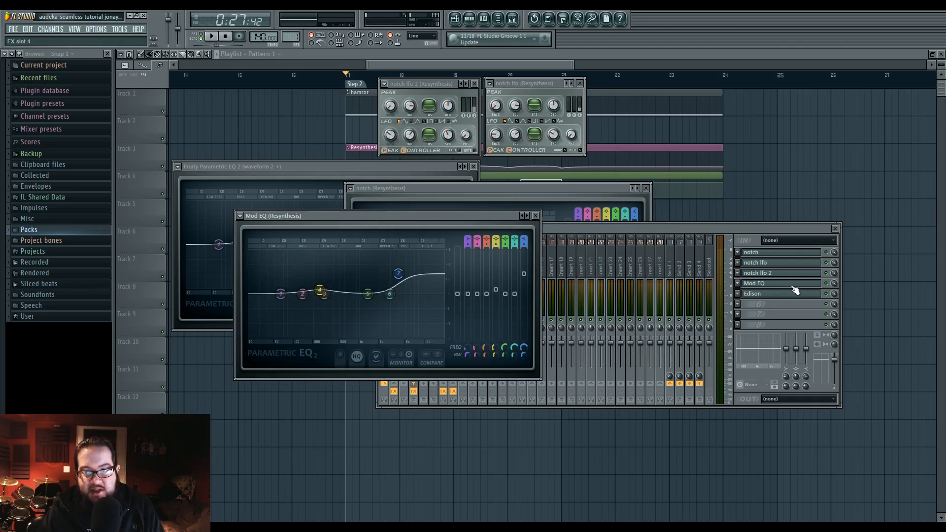
pyautogui.click(781, 294)
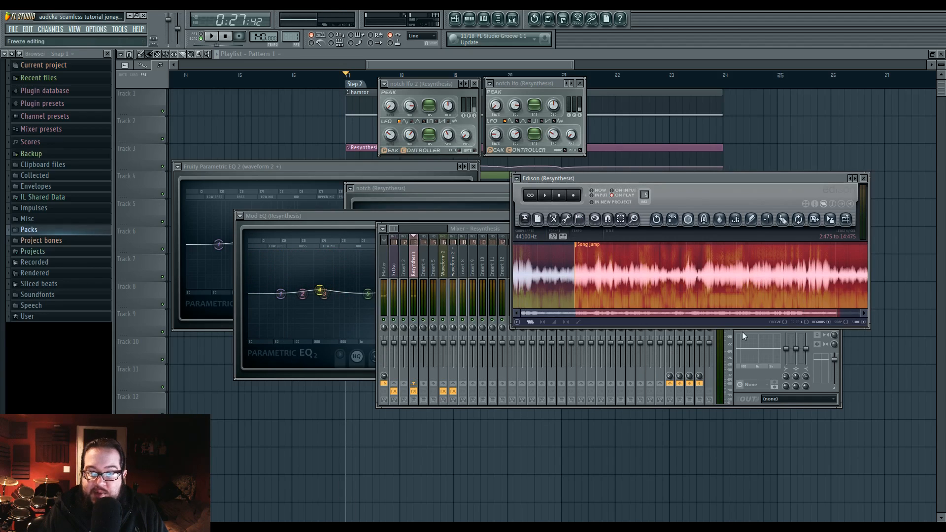
# Set the song position to the Step 3 marker in the playlist and briefly preview its clips.
pyautogui.rightClick(765, 128)
pyautogui.moveTo(775, 162); pyautogui.dragTo(197, 183)
pyautogui.scroll(-2, 432, 184)
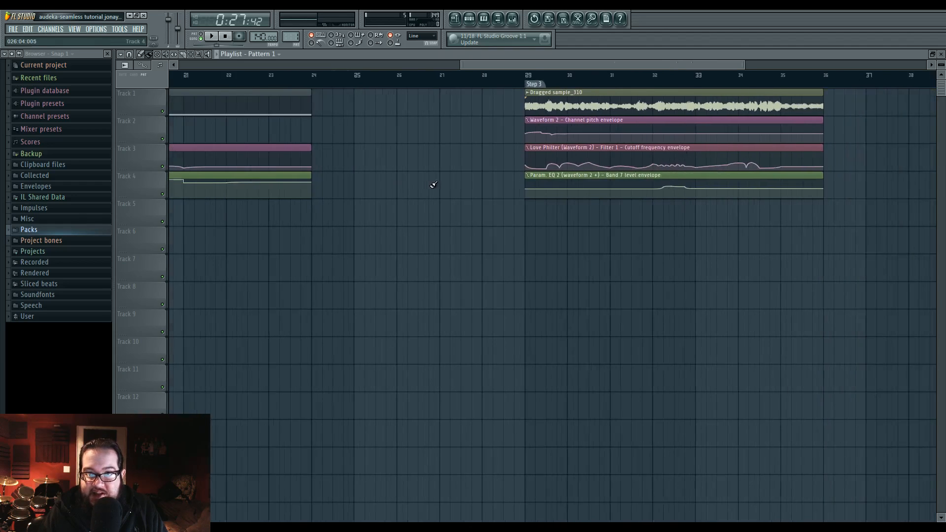
pyautogui.moveTo(531, 165); pyautogui.dragTo(477, 158)
pyautogui.moveTo(584, 65); pyautogui.dragTo(424, 71)
pyautogui.moveTo(540, 70); pyautogui.dragTo(645, 70)
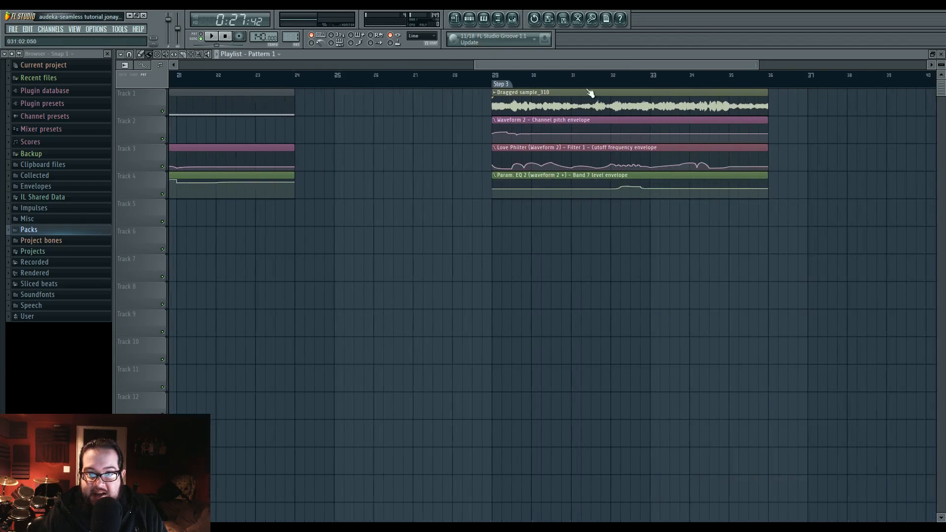
pyautogui.click(485, 82)
pyautogui.moveTo(631, 217); pyautogui.dragTo(476, 245)
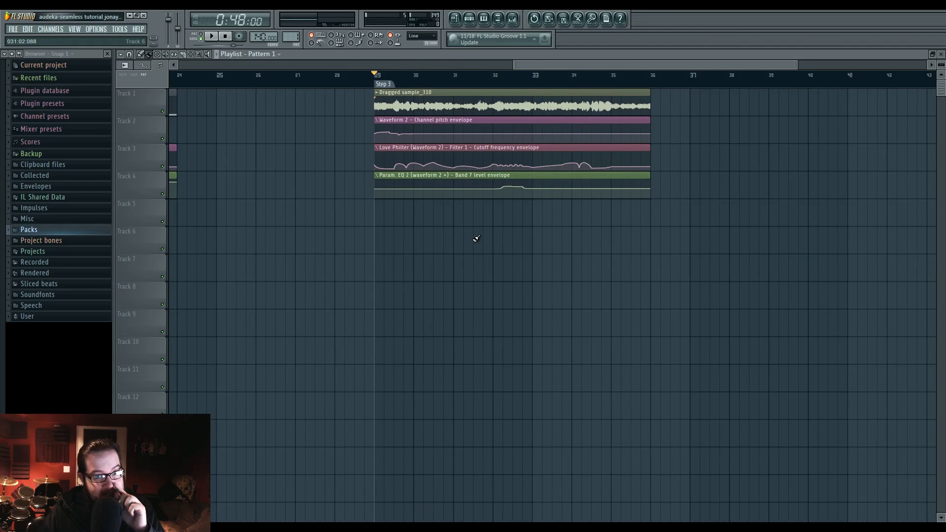
pyautogui.press('space')
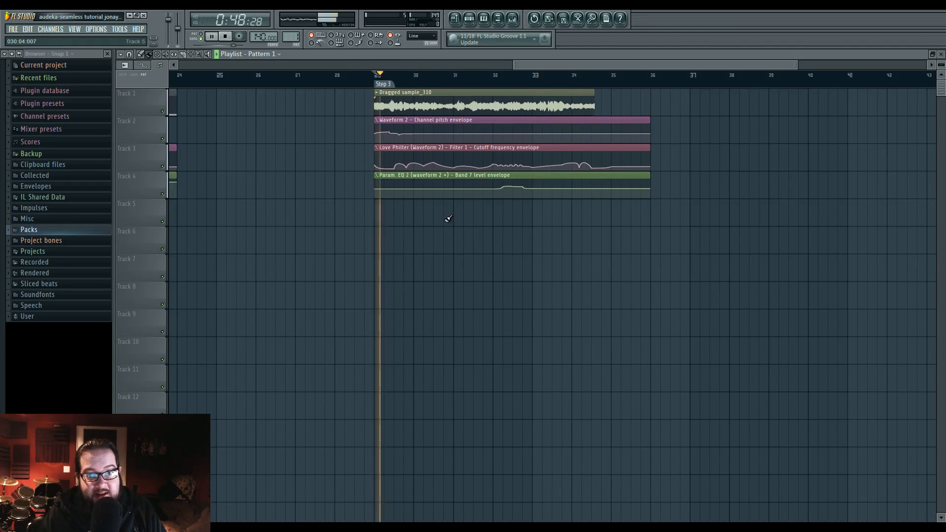
pyautogui.press('space')
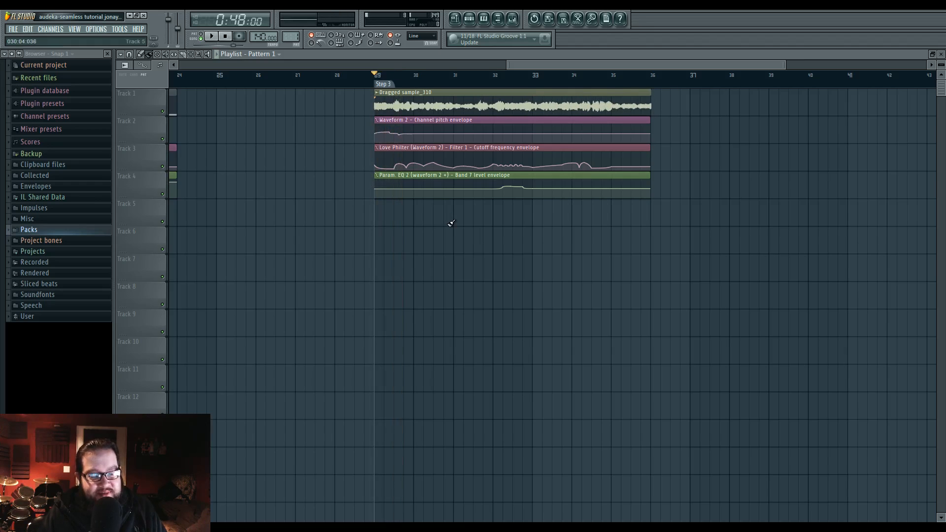